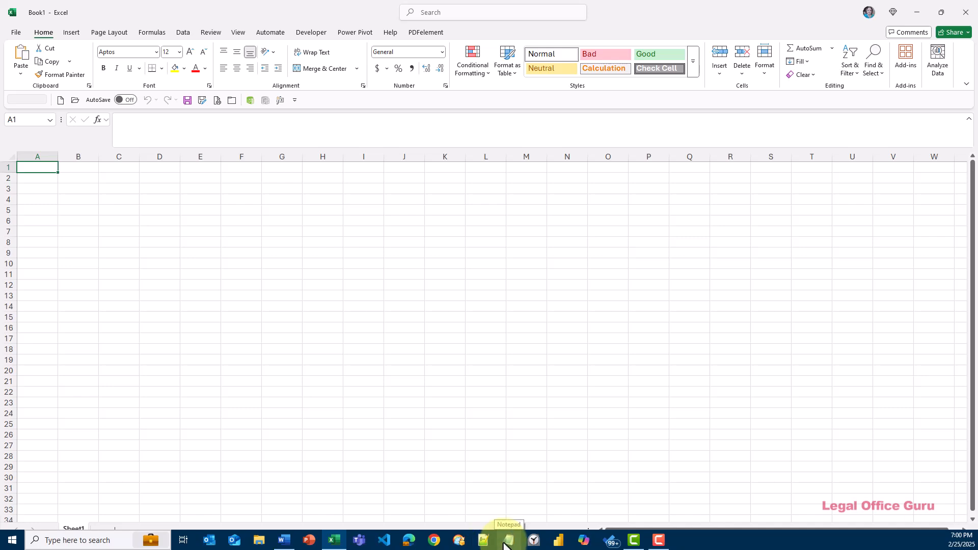
Step: Open Microsoft Edge and Visual Studio Code one after the other
click(406, 539)
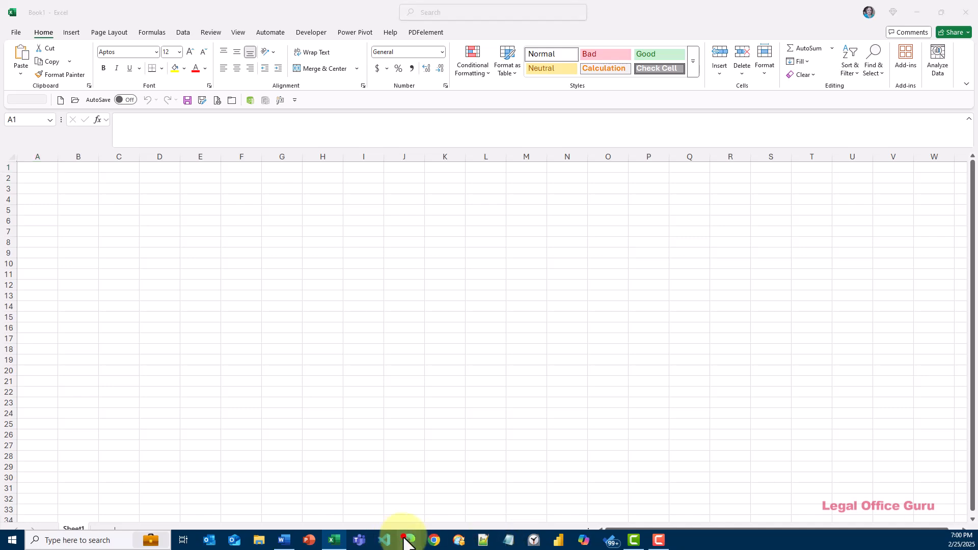
click(383, 540)
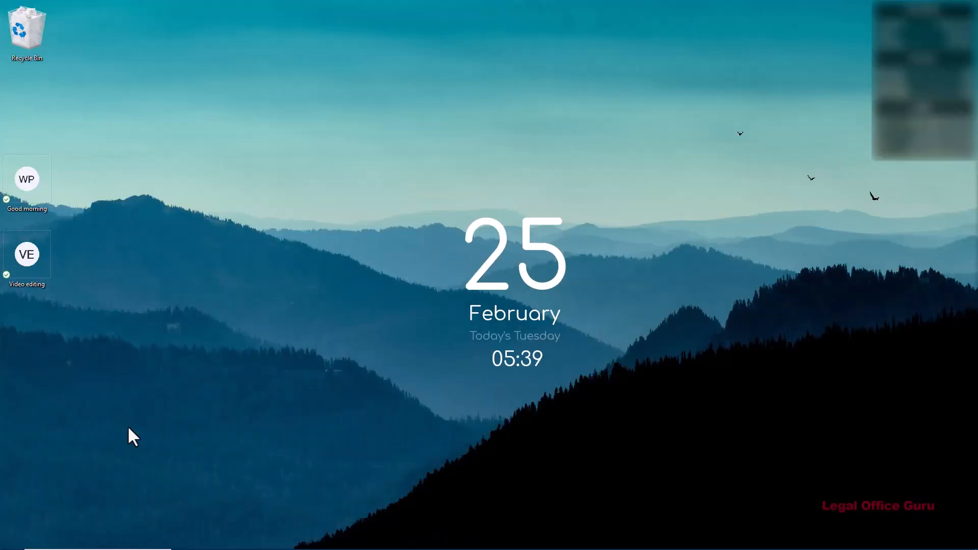
Step: Search Windows for "startup" and open the Startup Apps system settings
key(super)
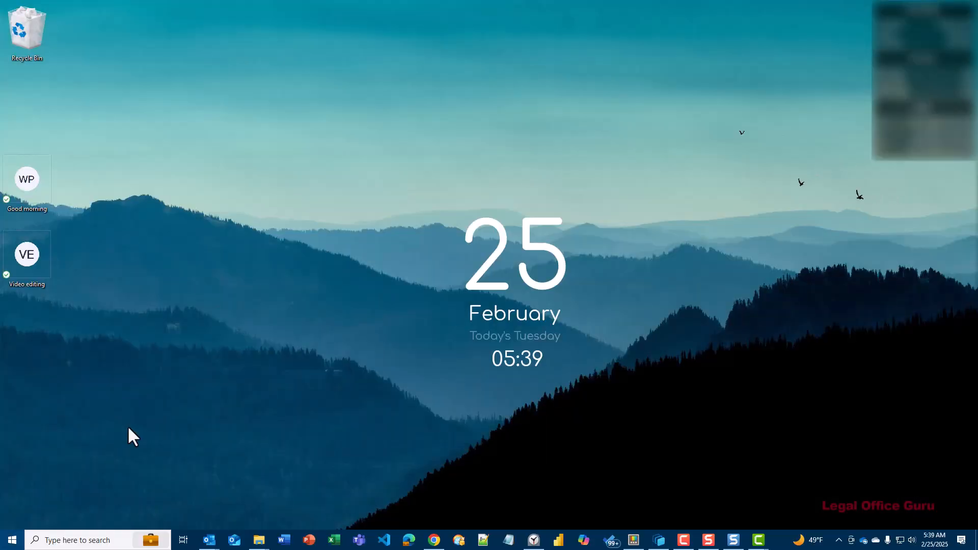
text(st)
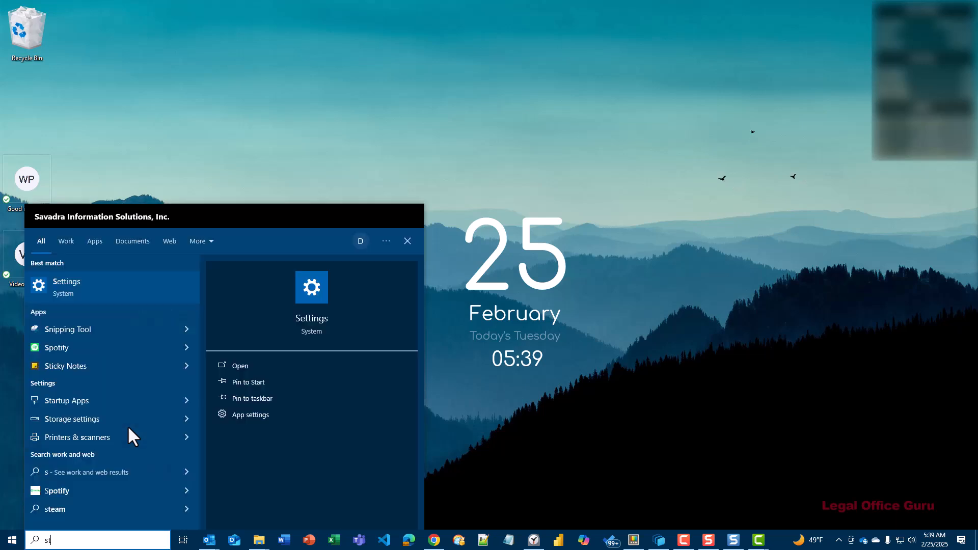
text(artup)
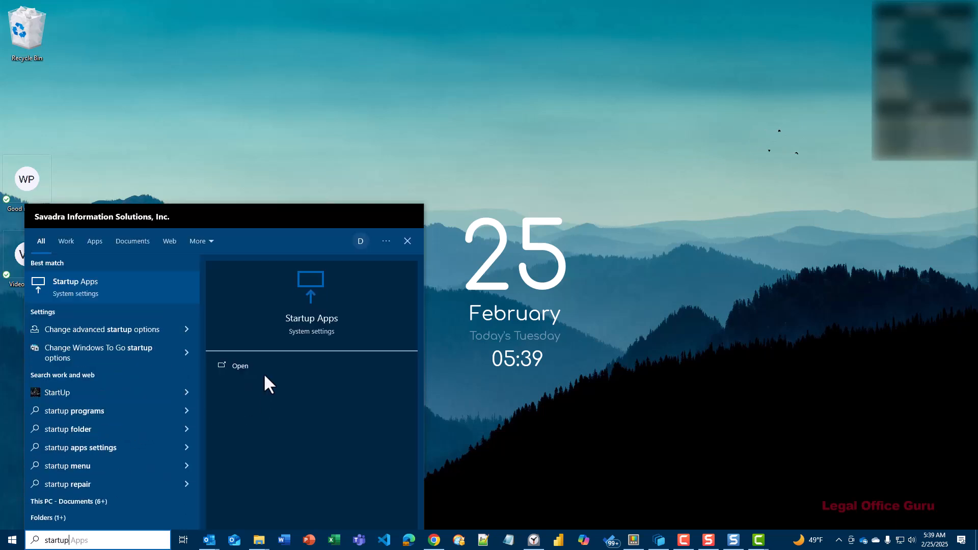
click(247, 367)
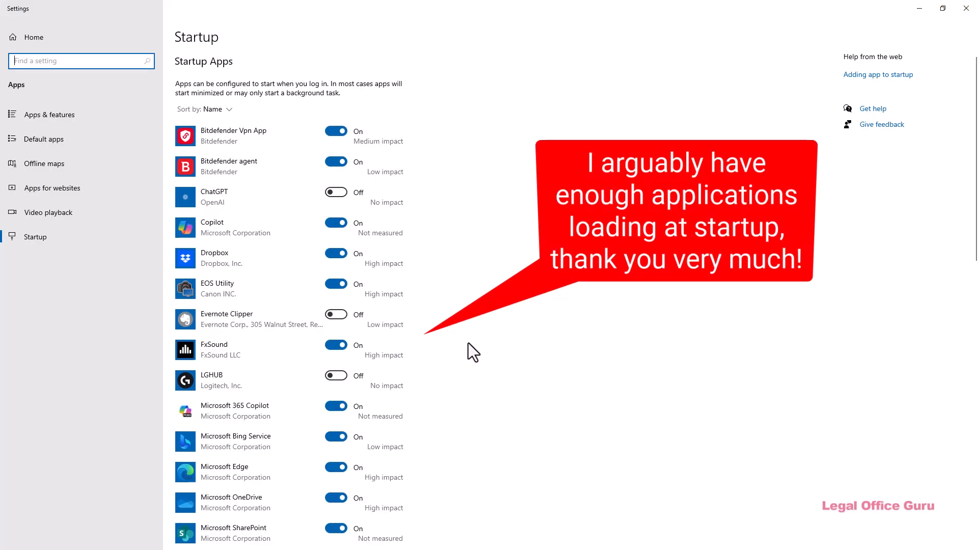
Step: Look through the whole list of startup apps to see which ones load at login and their impact
scroll(468, 343, down, 4)
scroll(469, 343, down, 4)
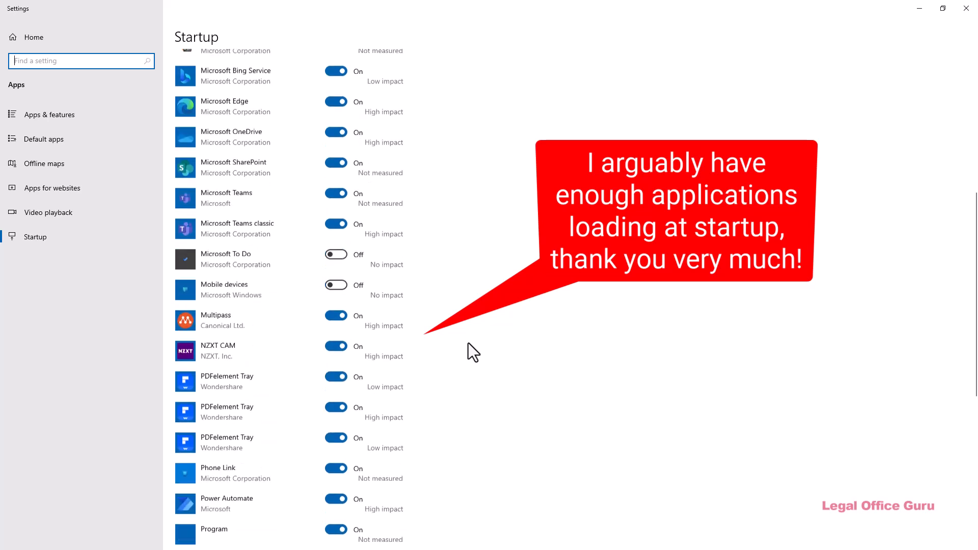
scroll(468, 343, down, 4)
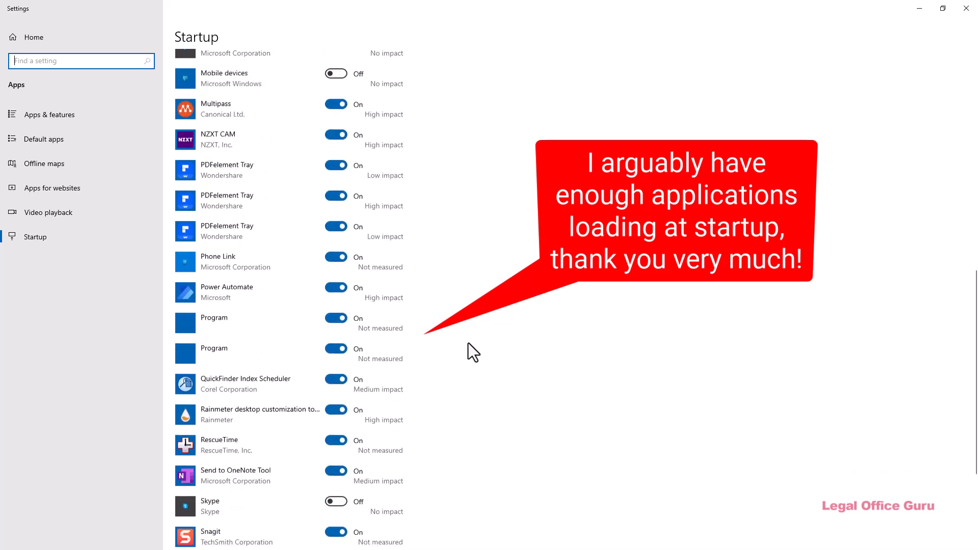
scroll(468, 343, down, 4)
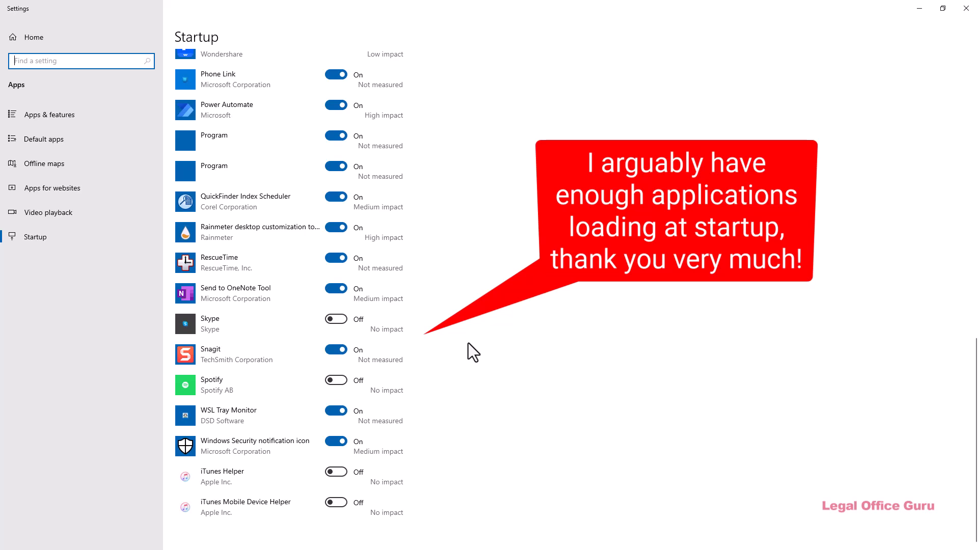
scroll(469, 343, up, 4)
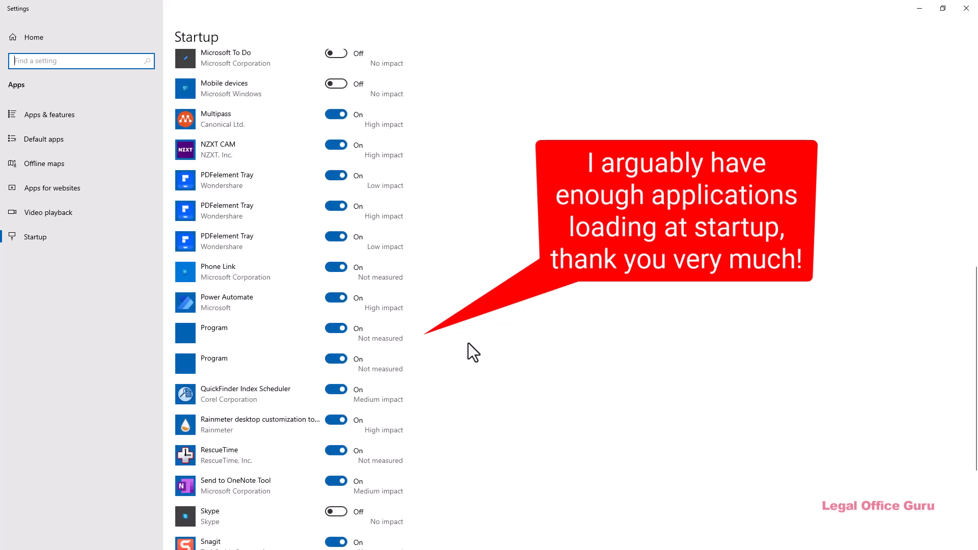
scroll(468, 344, up, 4)
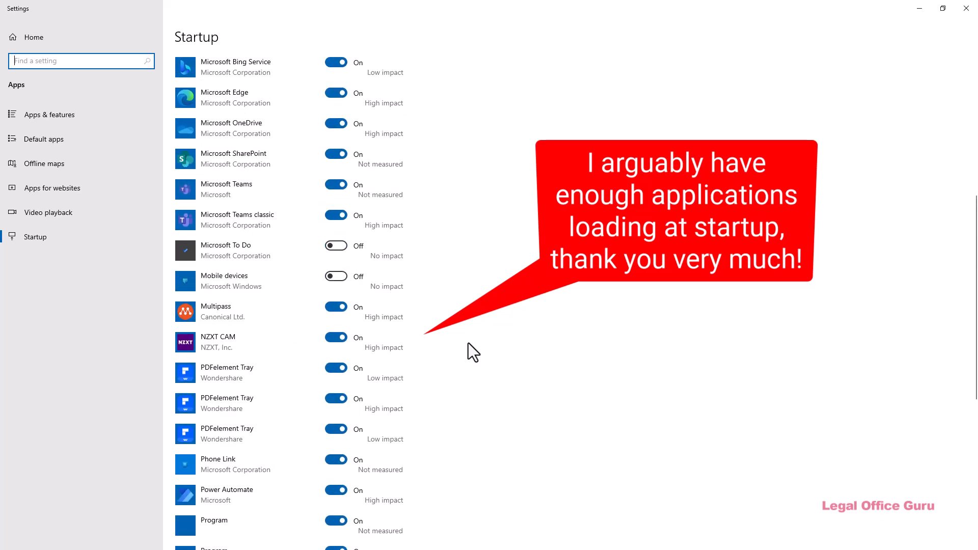
scroll(468, 344, up, 4)
scroll(468, 344, up, 4)
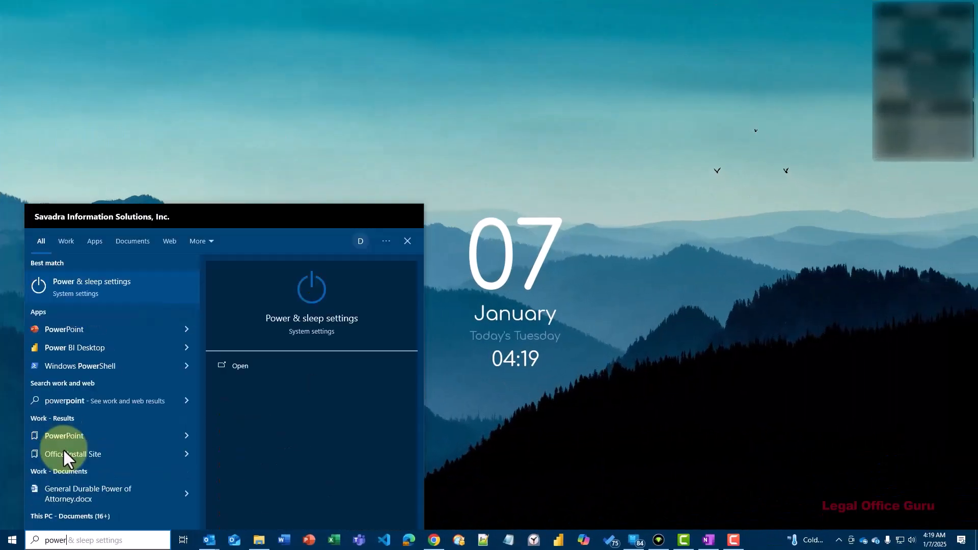
Step: Search Windows for "powertoys" and install Microsoft PowerToys from the Microsoft Store
text(toys)
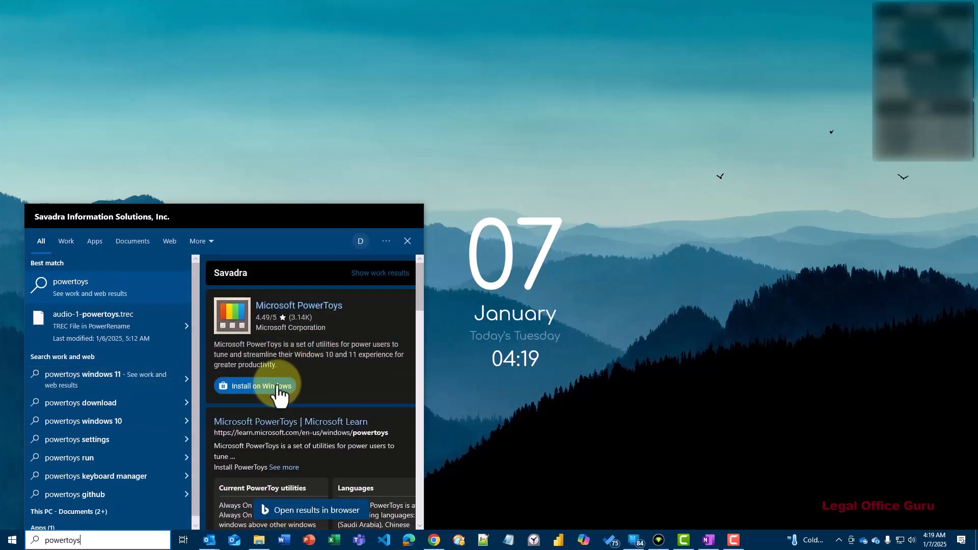
click(278, 389)
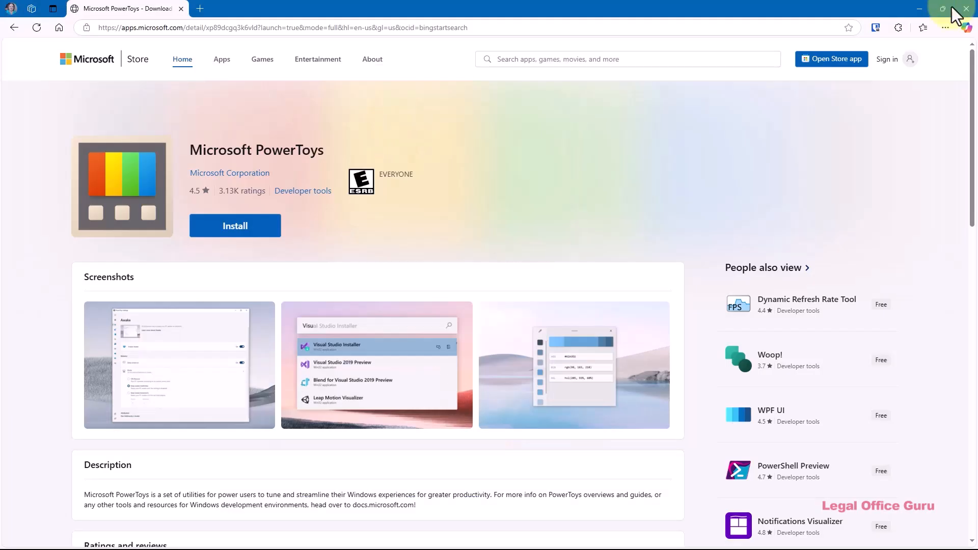
click(244, 236)
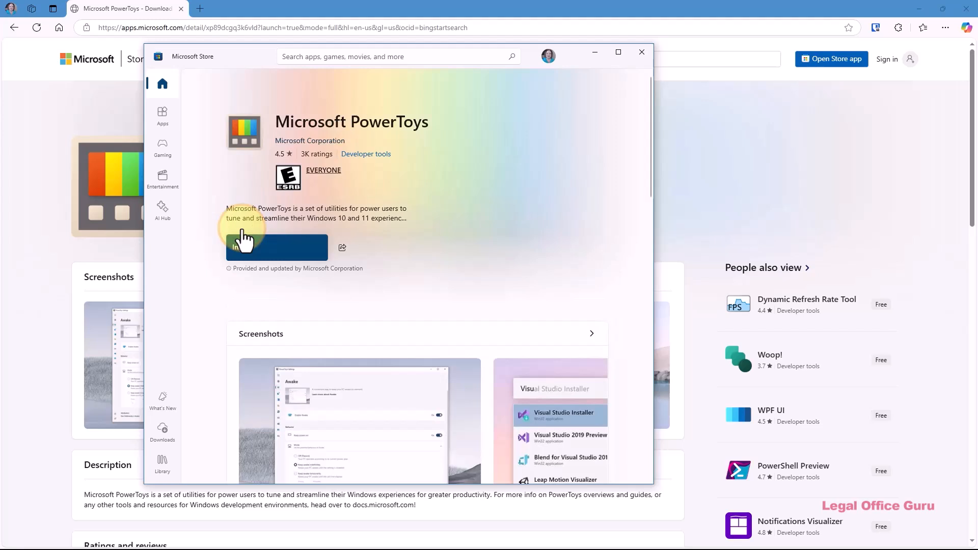
click(261, 252)
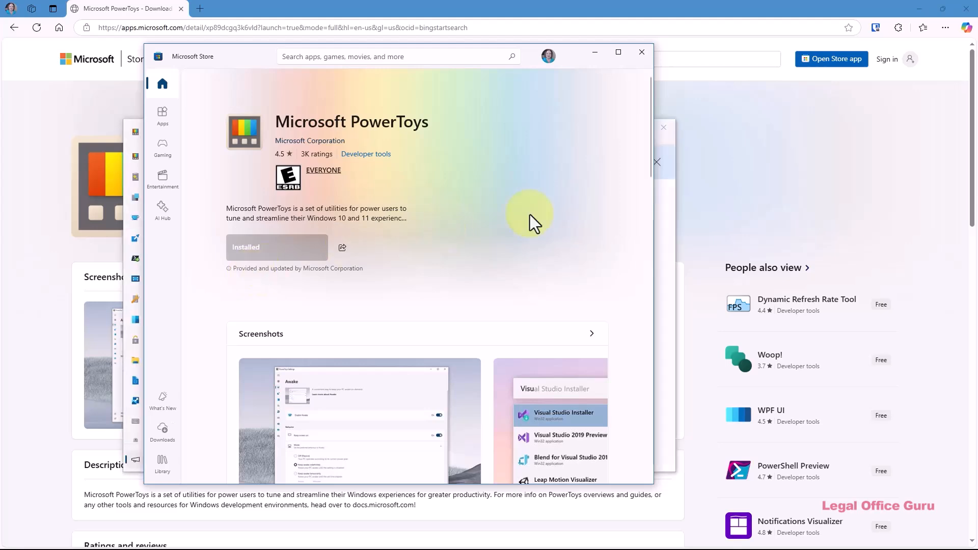
Step: Minimize the Microsoft Store, bring up the PowerToys Settings dashboard full screen, and launch the Workspaces editor maximized
click(603, 51)
click(597, 162)
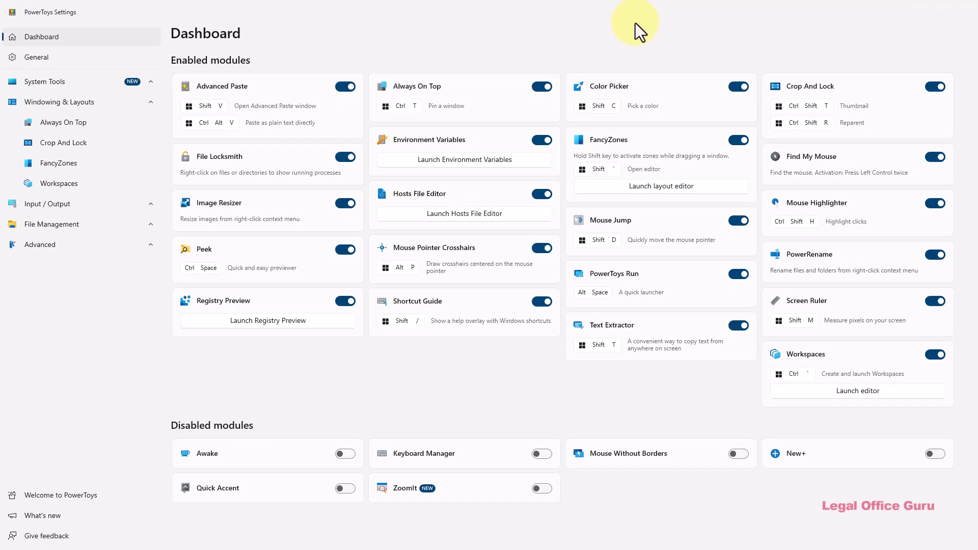
click(848, 392)
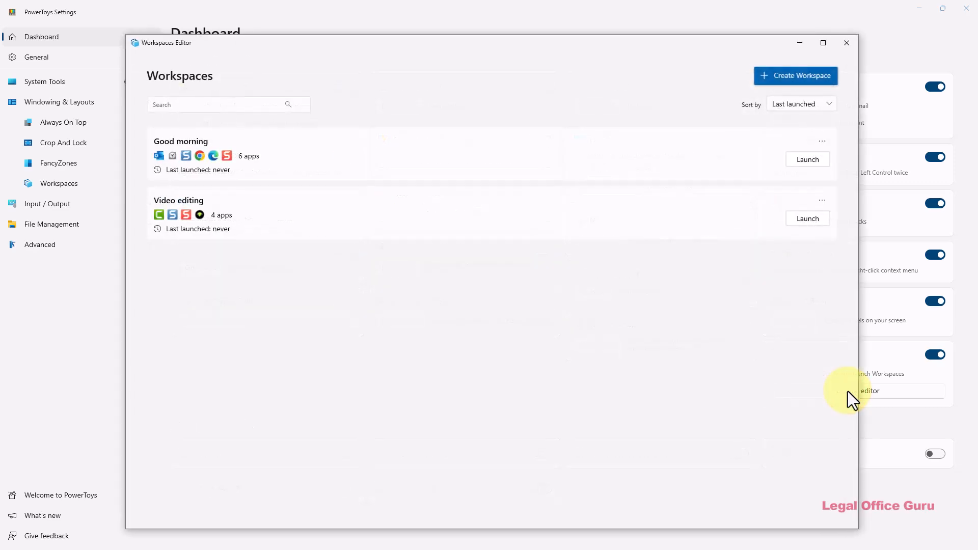
click(820, 42)
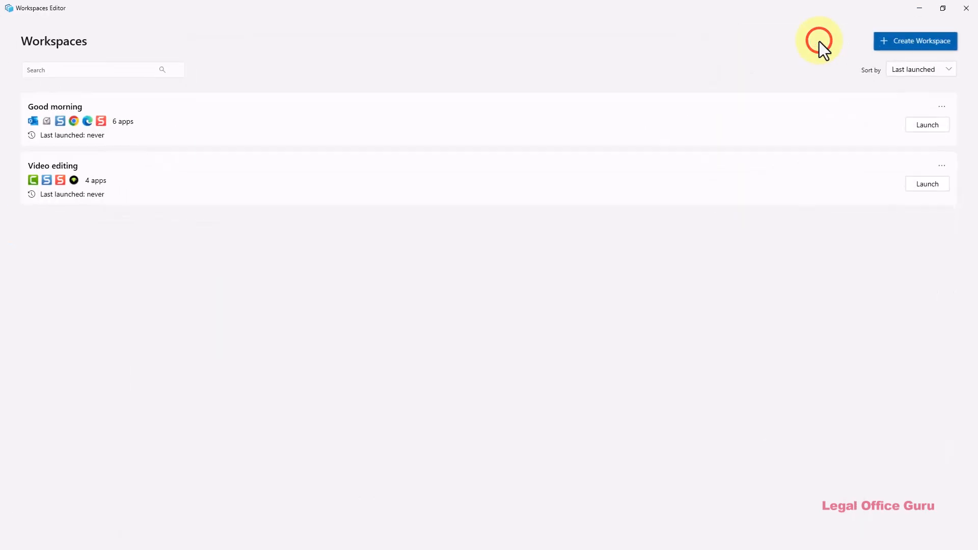
Step: View the apps and screen layout of the Good morning workspace, and return to the workspace list
click(940, 107)
click(903, 108)
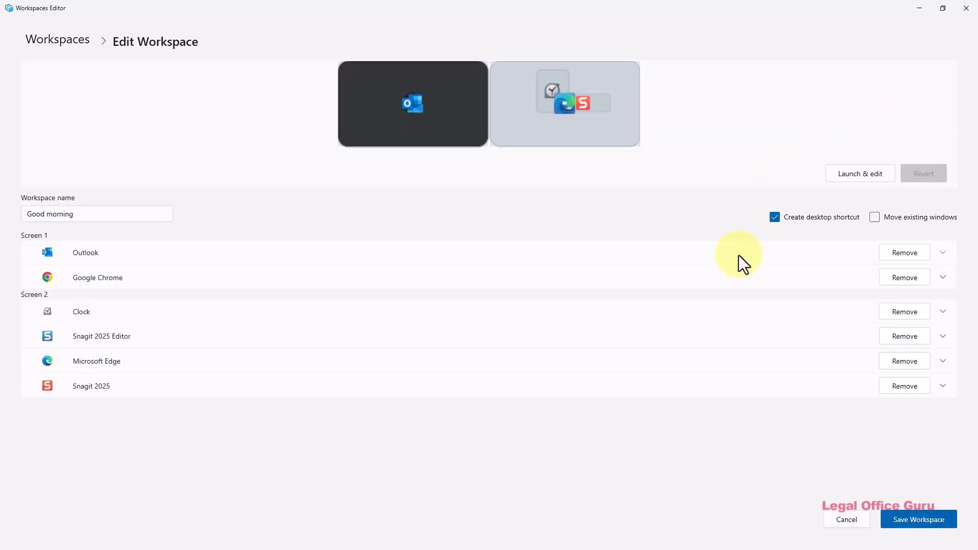
click(63, 41)
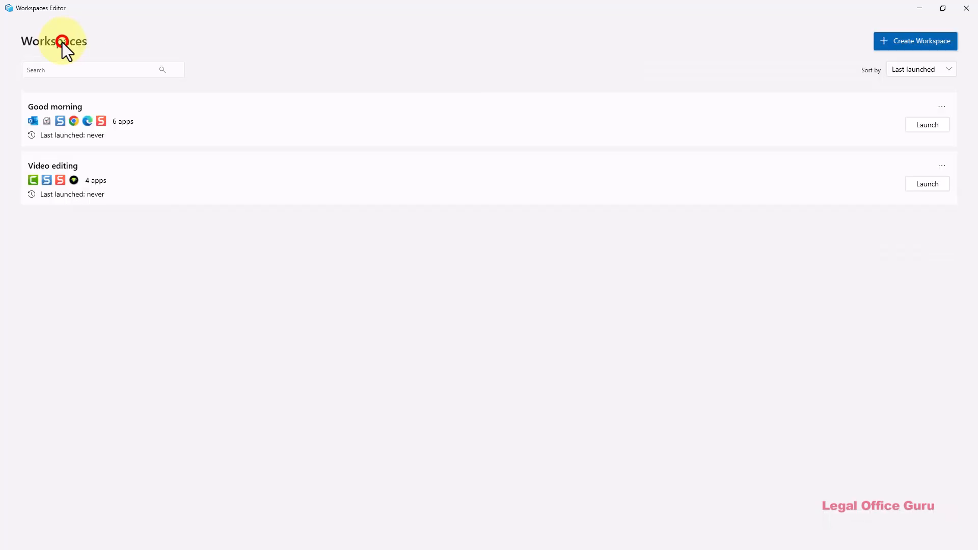
Step: View the apps and monitor layout of the Video editing workspace, and return to the workspace list
click(941, 165)
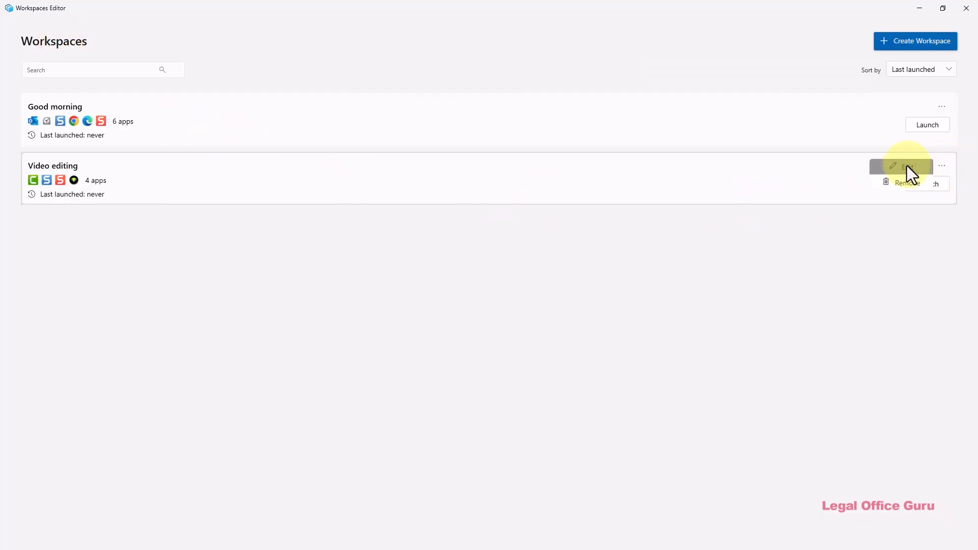
click(907, 166)
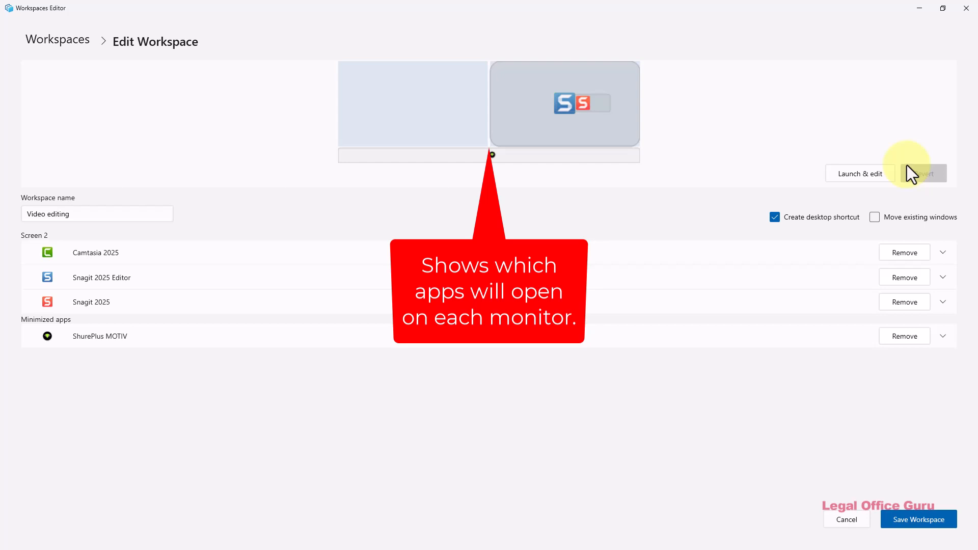
click(73, 45)
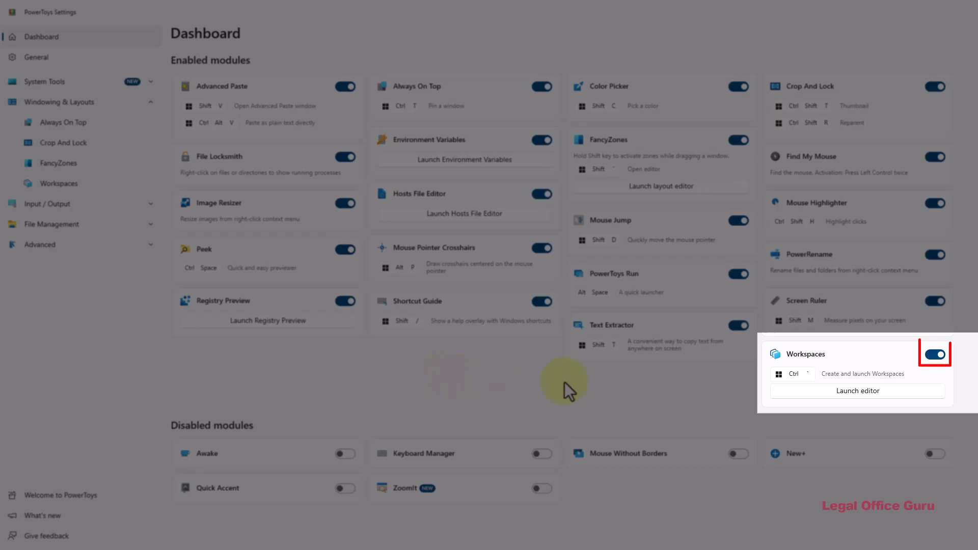
Step: Open the Workspaces module settings in PowerToys, launch its editor, and start creating a new workspace
click(803, 357)
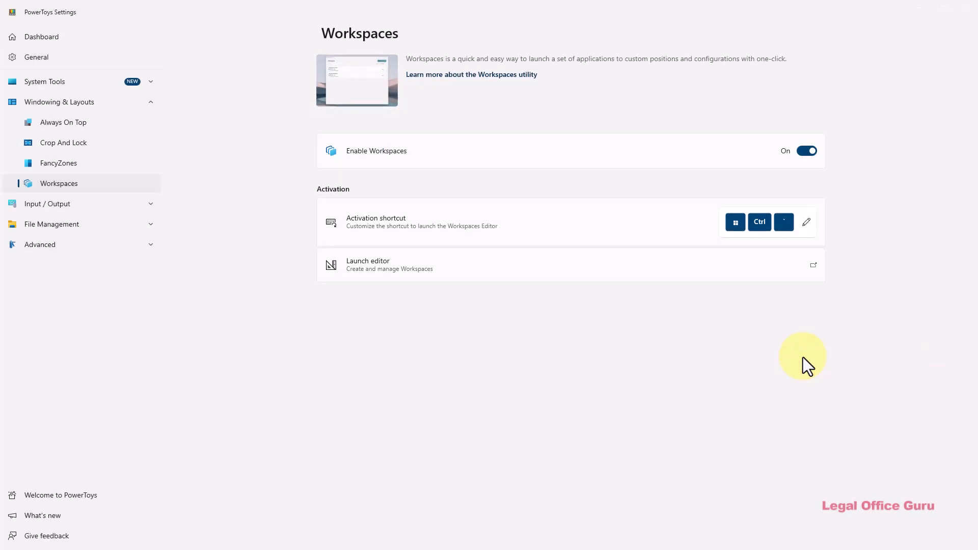
click(813, 266)
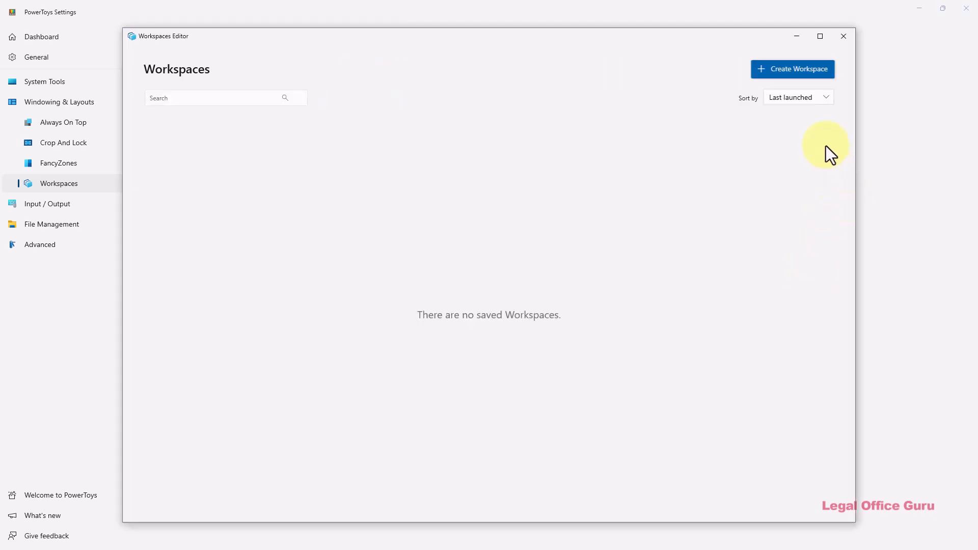
click(792, 67)
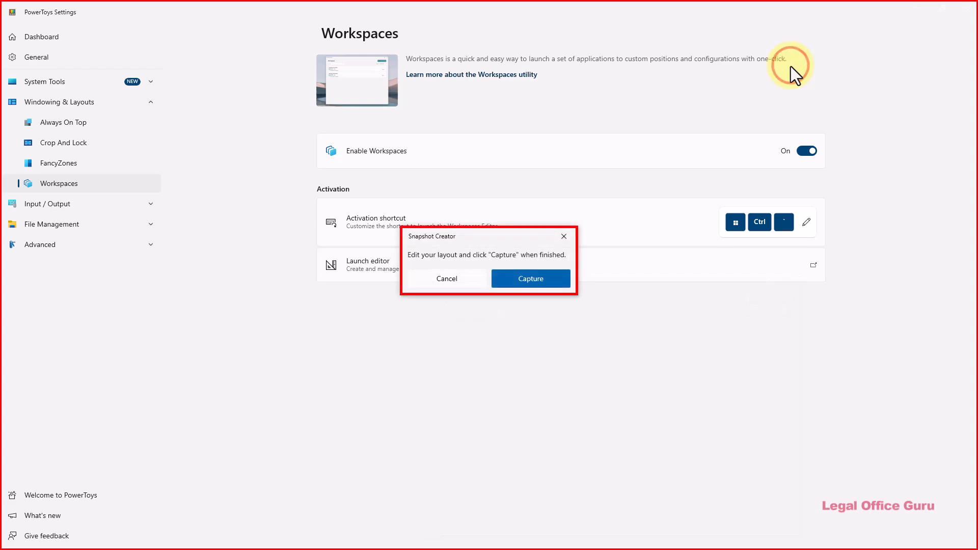
Step: Minimize PowerToys Settings and open Word and Wondershare PDFelement side by side on the first screen
click(927, 13)
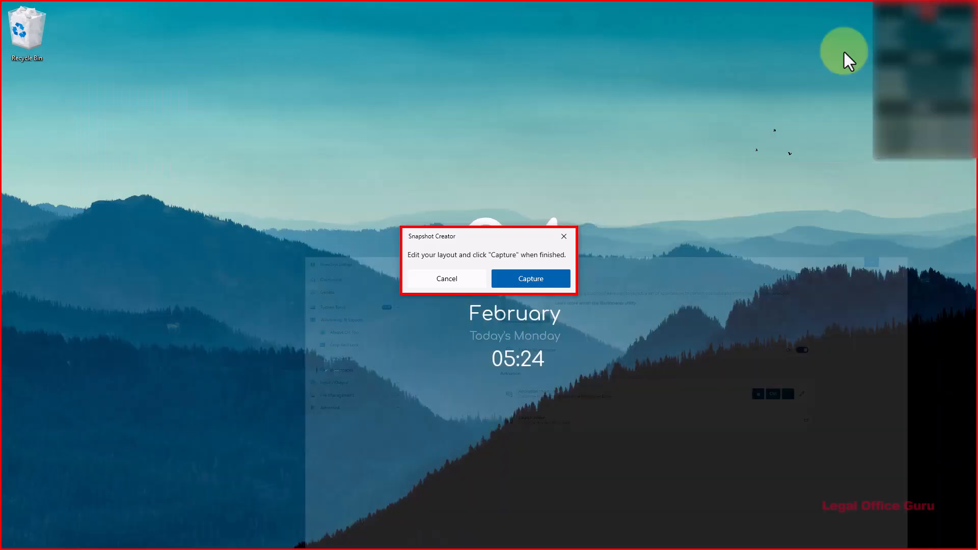
key(super)
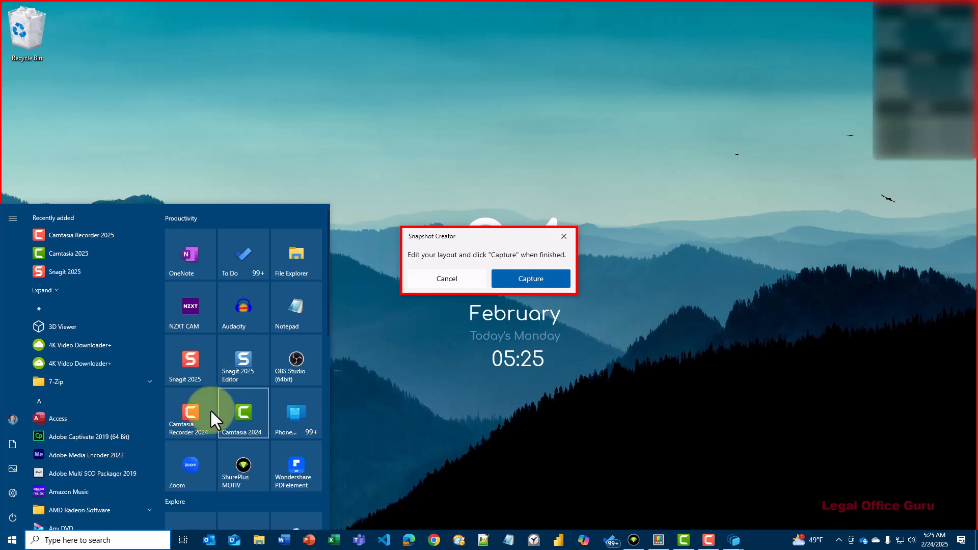
click(278, 536)
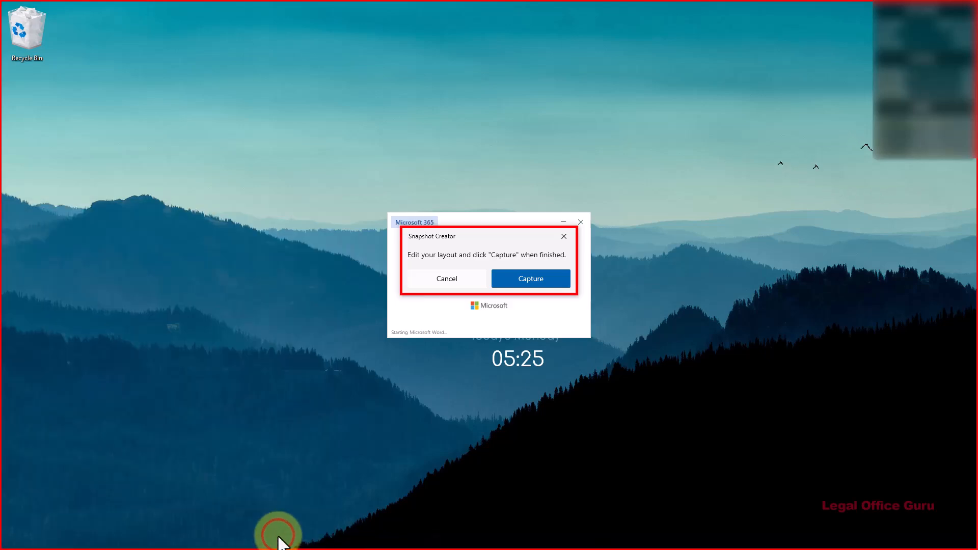
key(super)
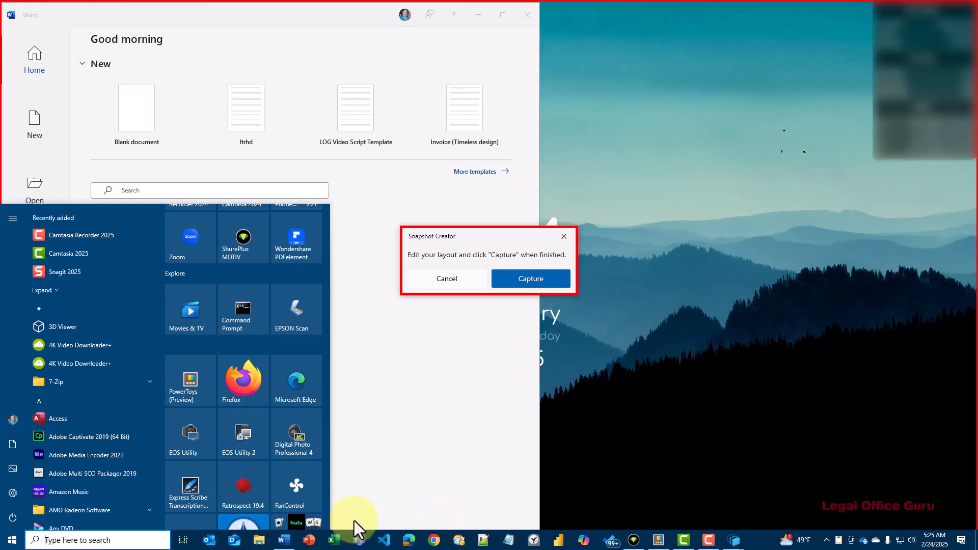
key(super)
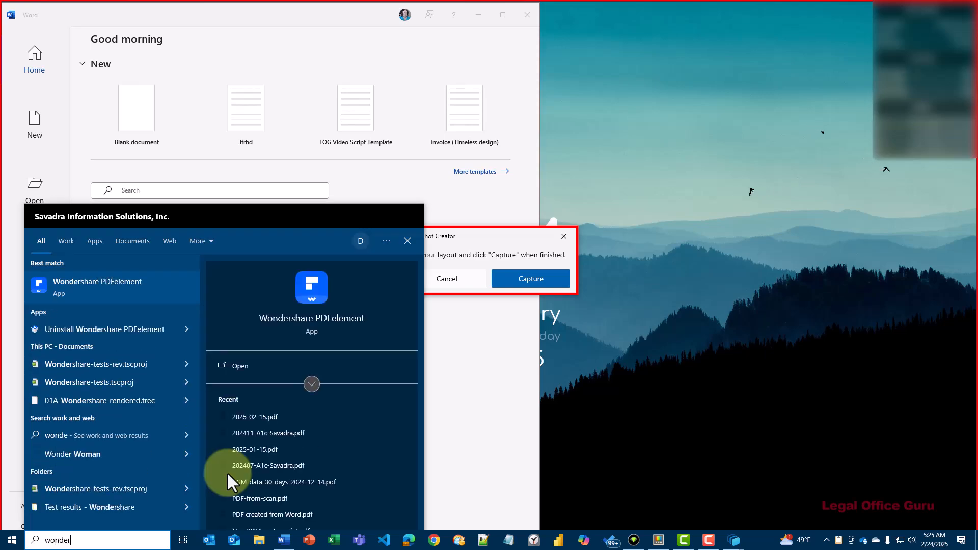
click(238, 360)
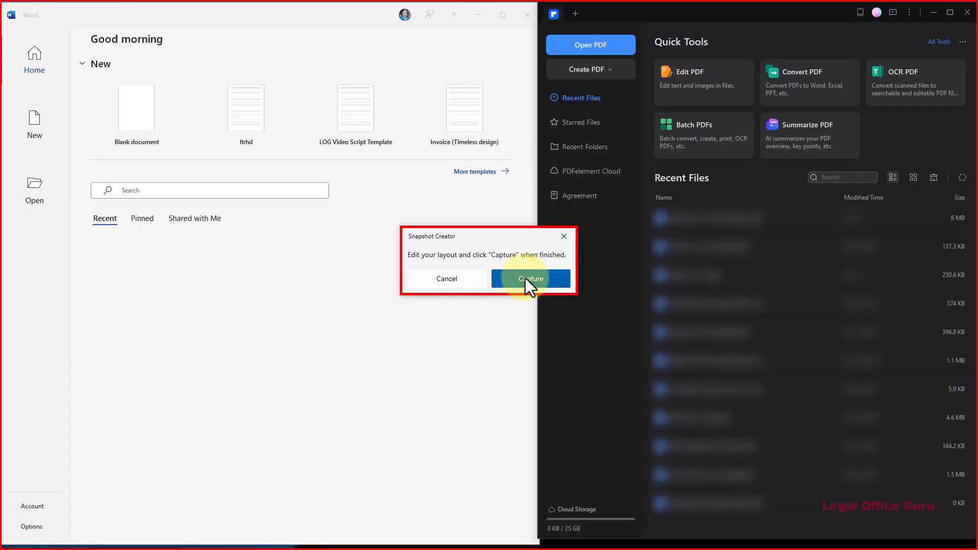
Step: Capture the window layout, exclude Camtasia 2025, ShurePlus MOTIV and PowerToys.Settings.exe, and save the workspace
click(525, 279)
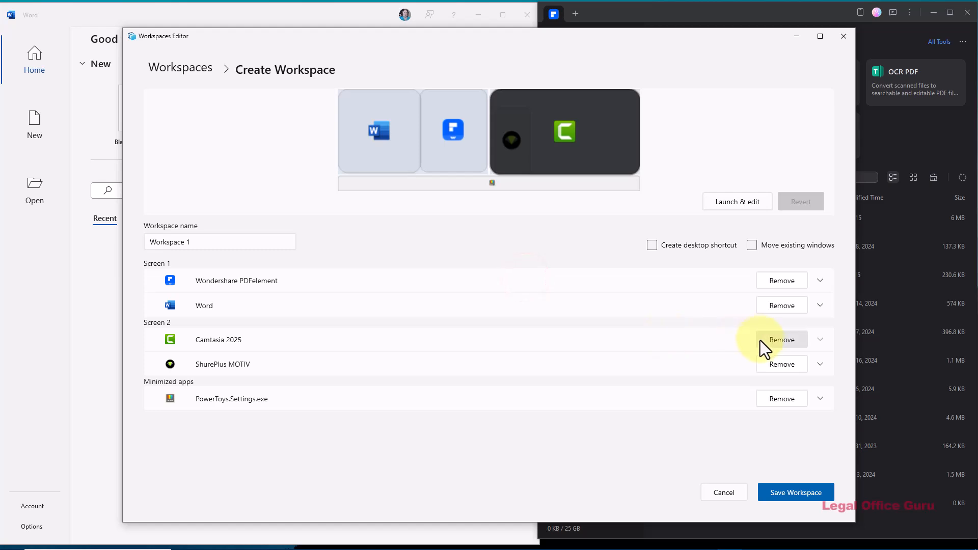
click(771, 342)
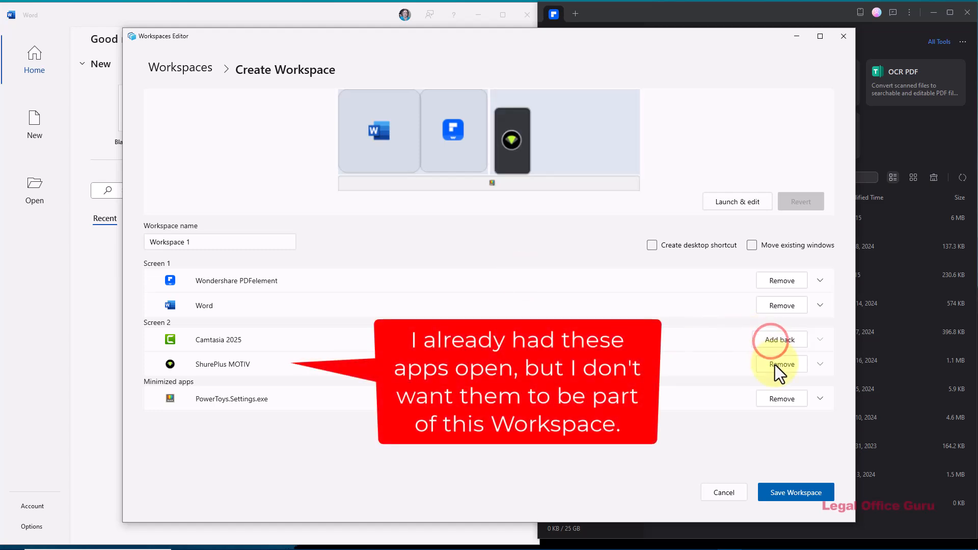
click(775, 365)
click(785, 400)
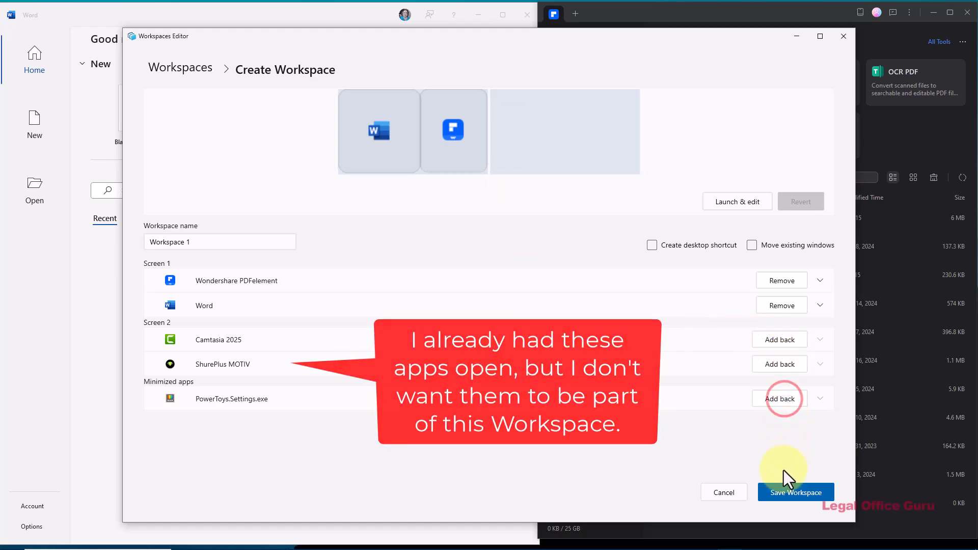
click(782, 494)
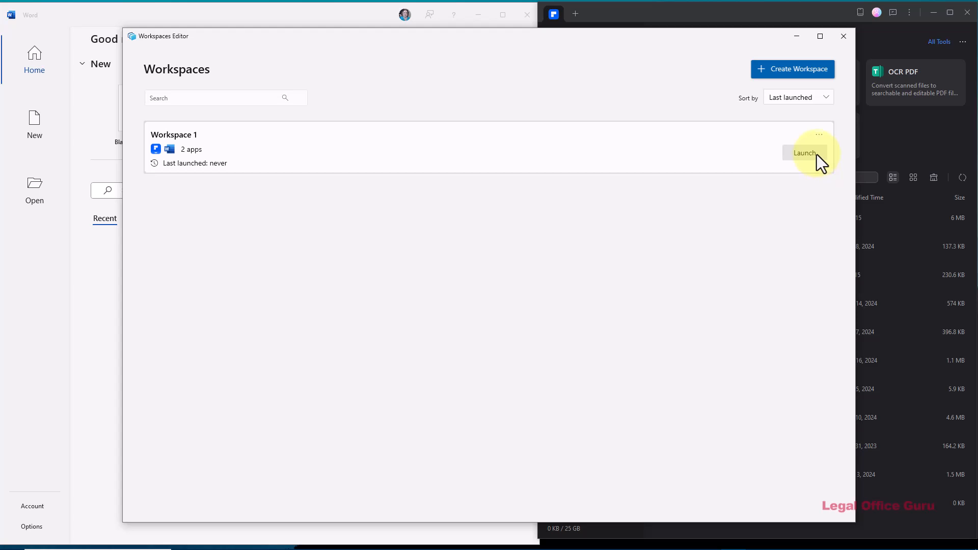
Step: Edit Workspace 1 to rename it Word processing and create a desktop shortcut for it, and save the workspace
click(820, 136)
click(793, 136)
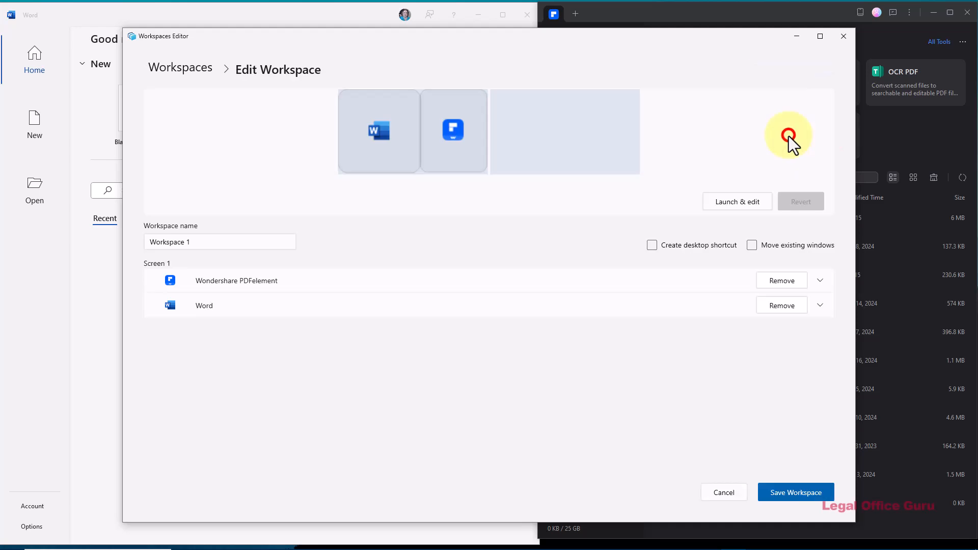
drag(192, 243, 144, 235)
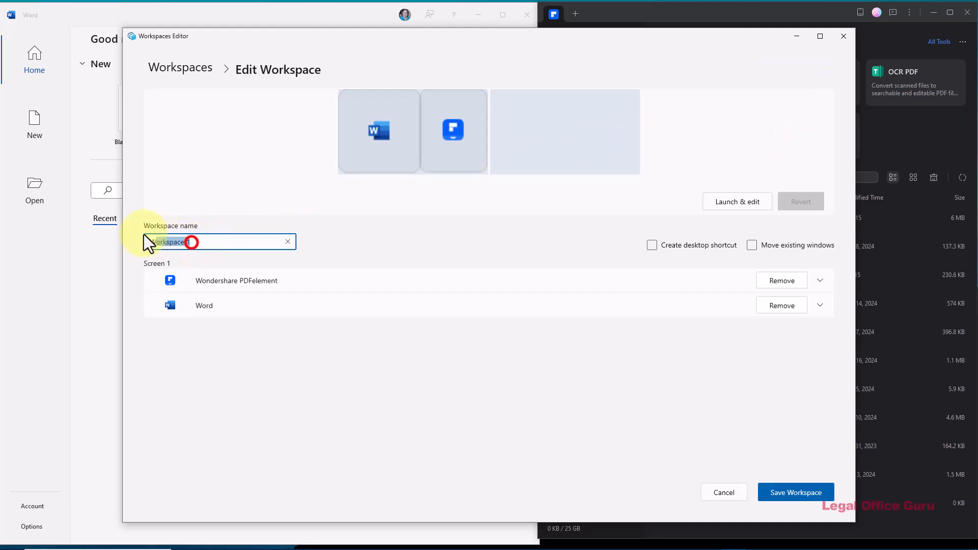
text(Word processing)
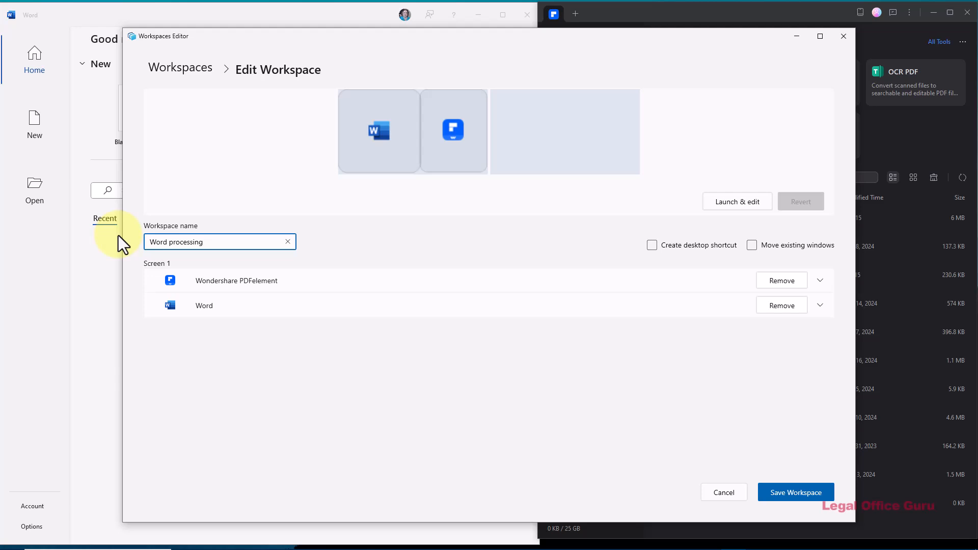
click(652, 245)
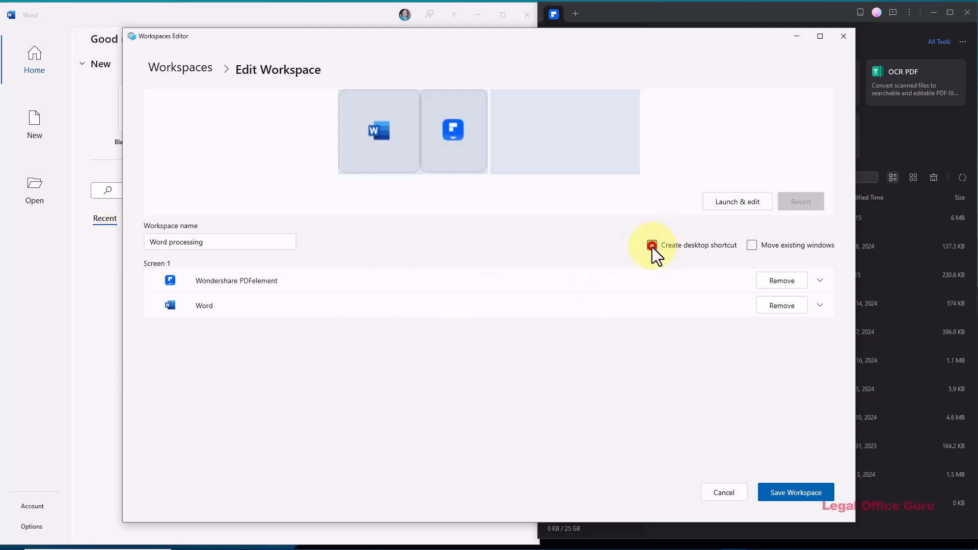
click(774, 492)
Step: Minimize the Workspaces Editor, PDFelement and Word windows, and launch the Word processing workspace from its desktop shortcut
click(799, 34)
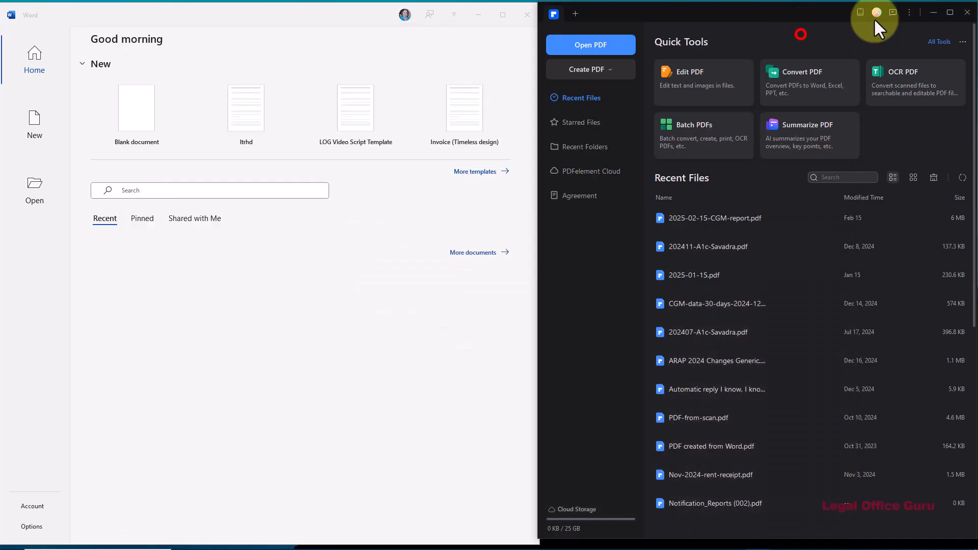
click(935, 13)
click(478, 15)
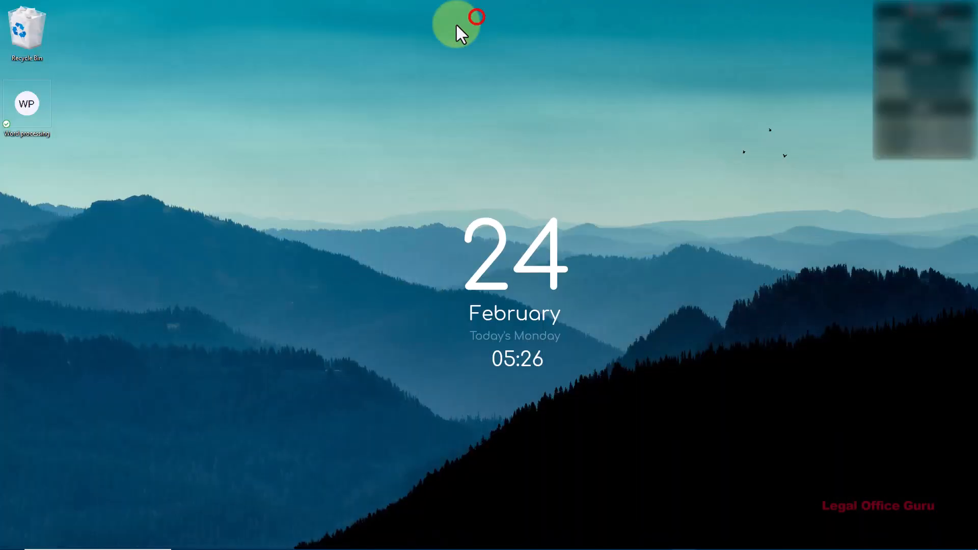
double_click(22, 107)
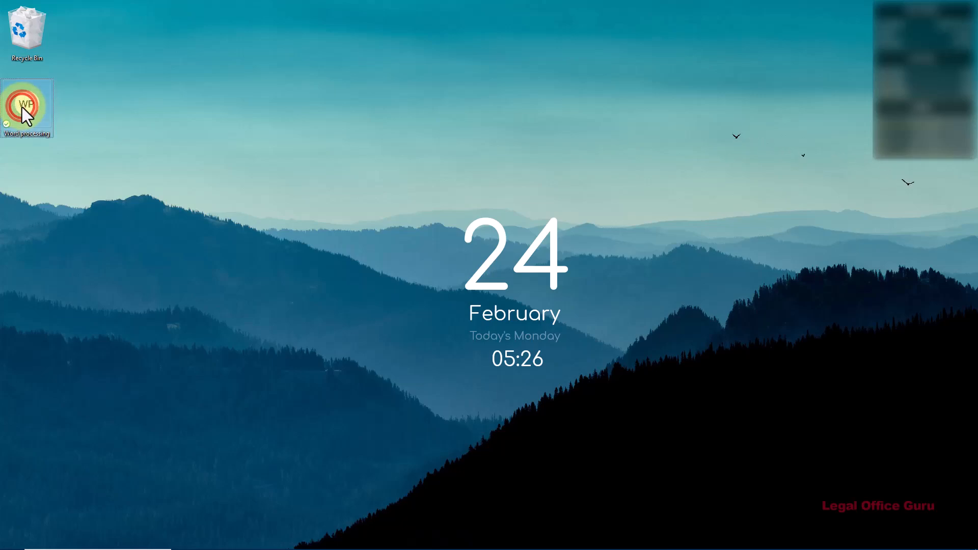